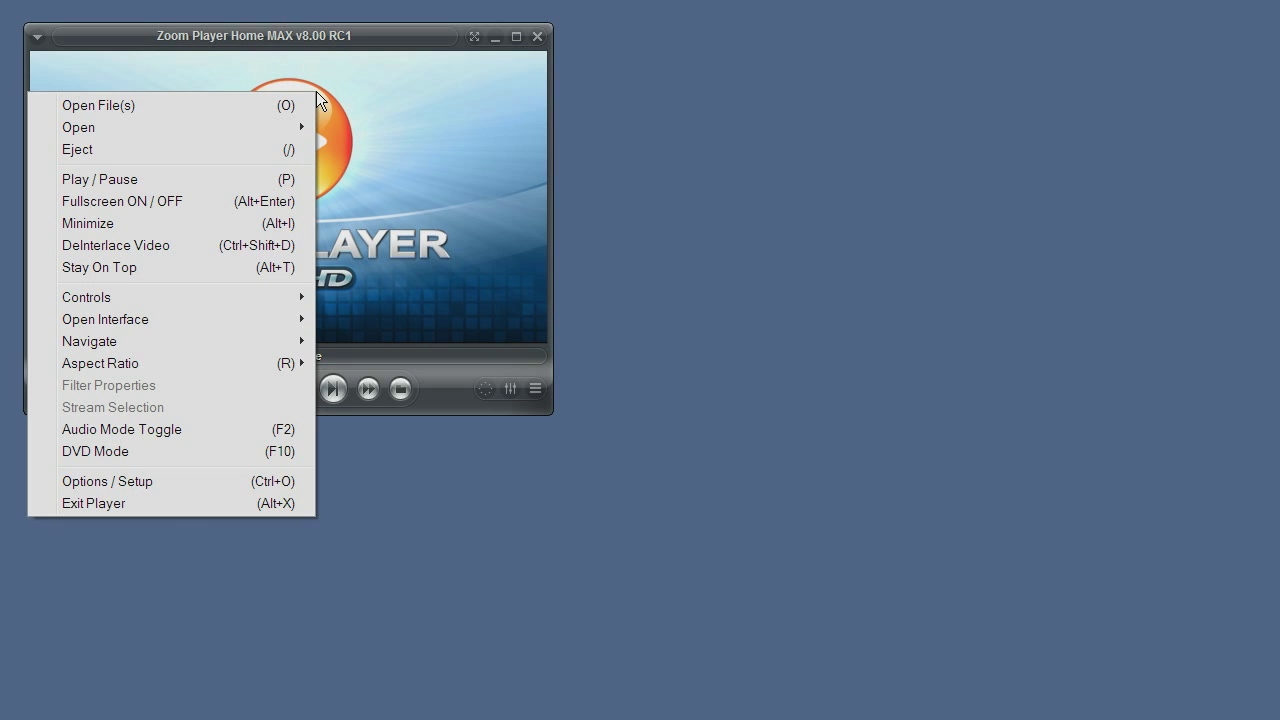
# Create a custom media key file named newmapping from the keyboard options and bring up its list of key assignments
pyautogui.click(139, 477)
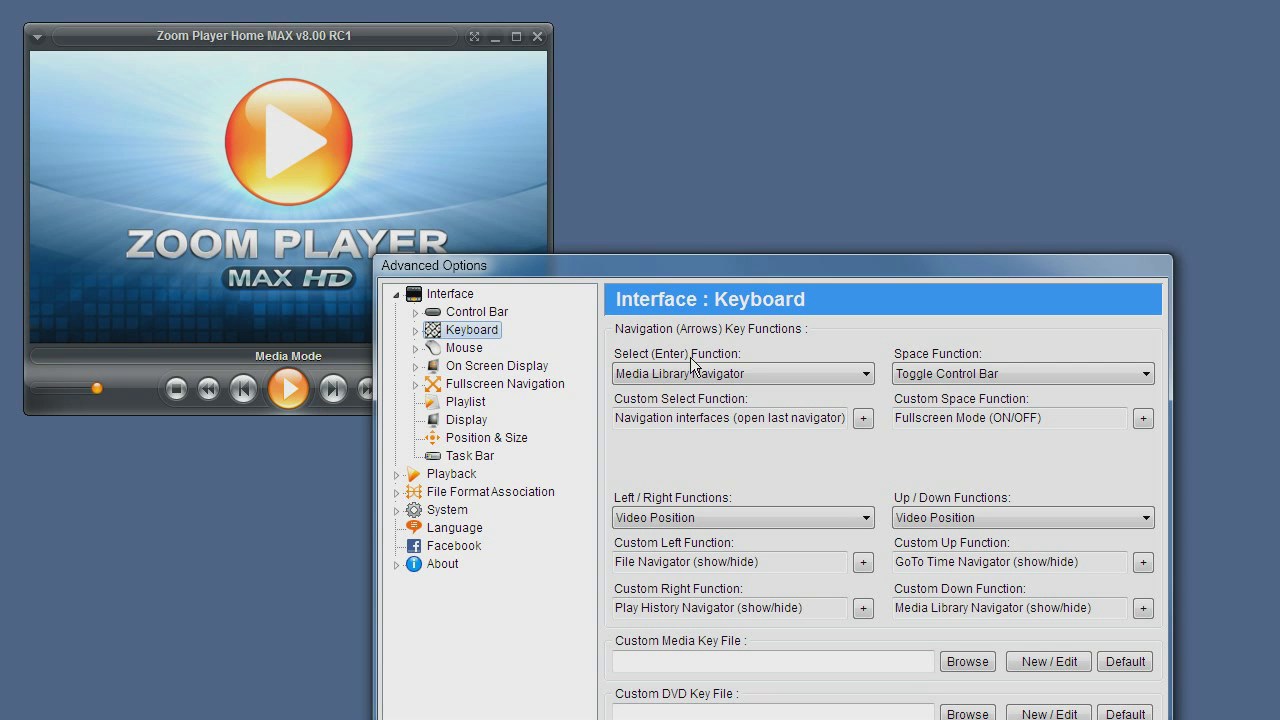
pyautogui.moveTo(708, 264); pyautogui.dragTo(640, 97)
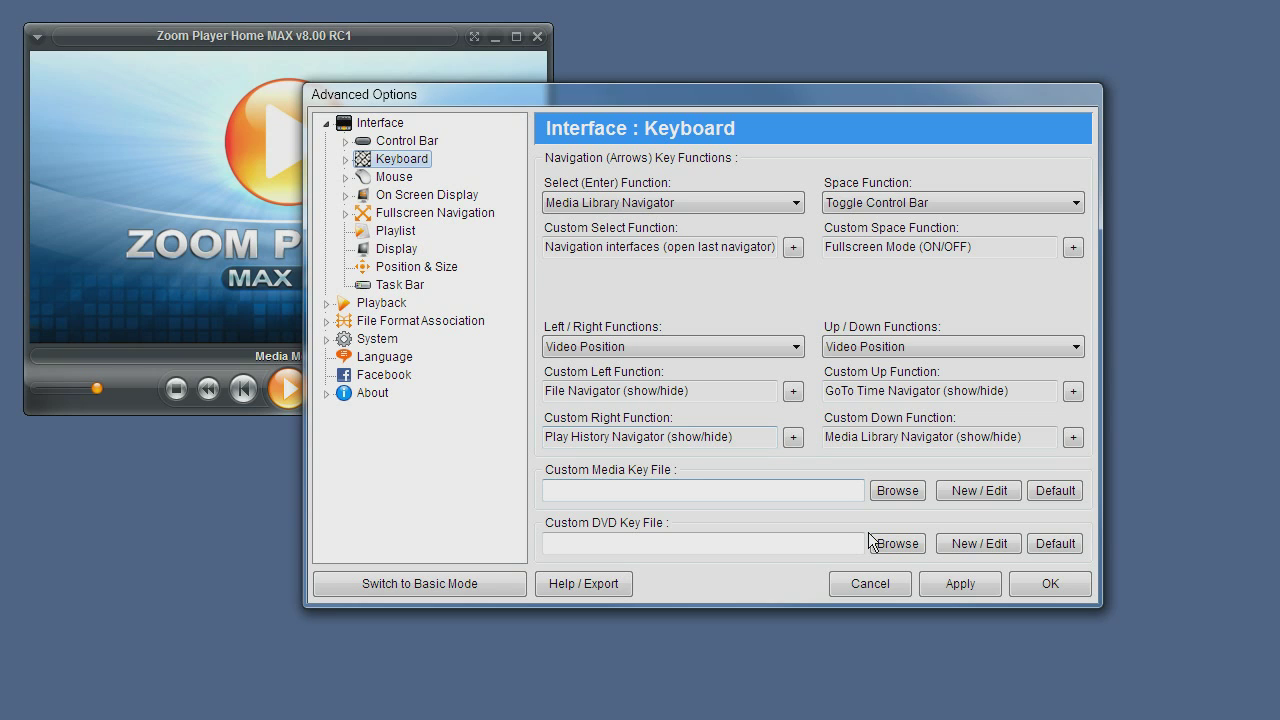
pyautogui.click(979, 491)
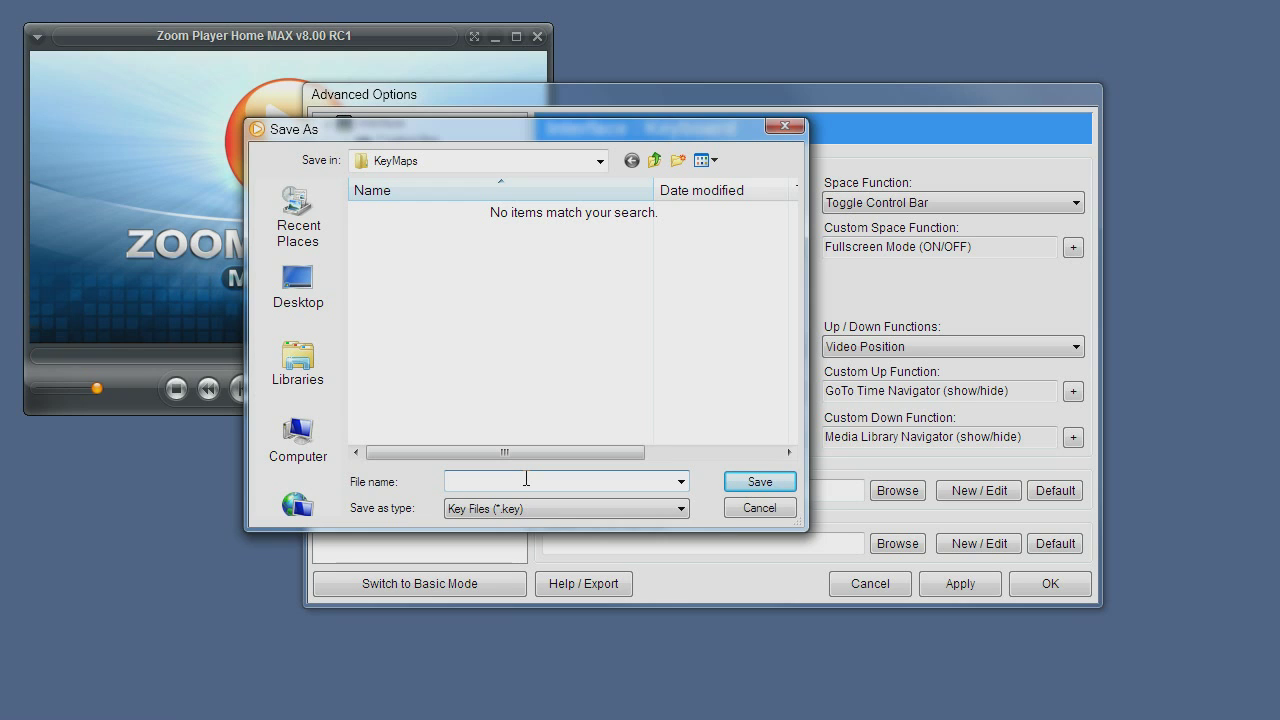
pyautogui.write('newmapping')
pyautogui.press('Return')
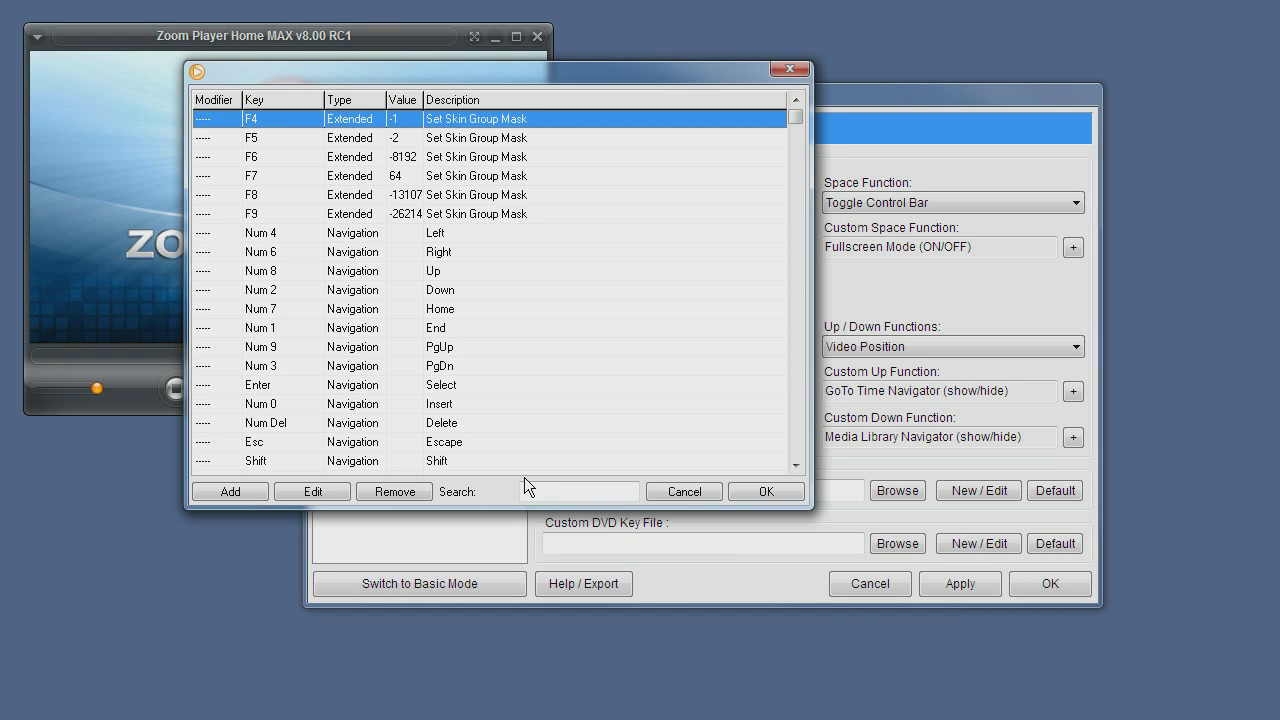
pyautogui.moveTo(504, 70); pyautogui.dragTo(622, 139)
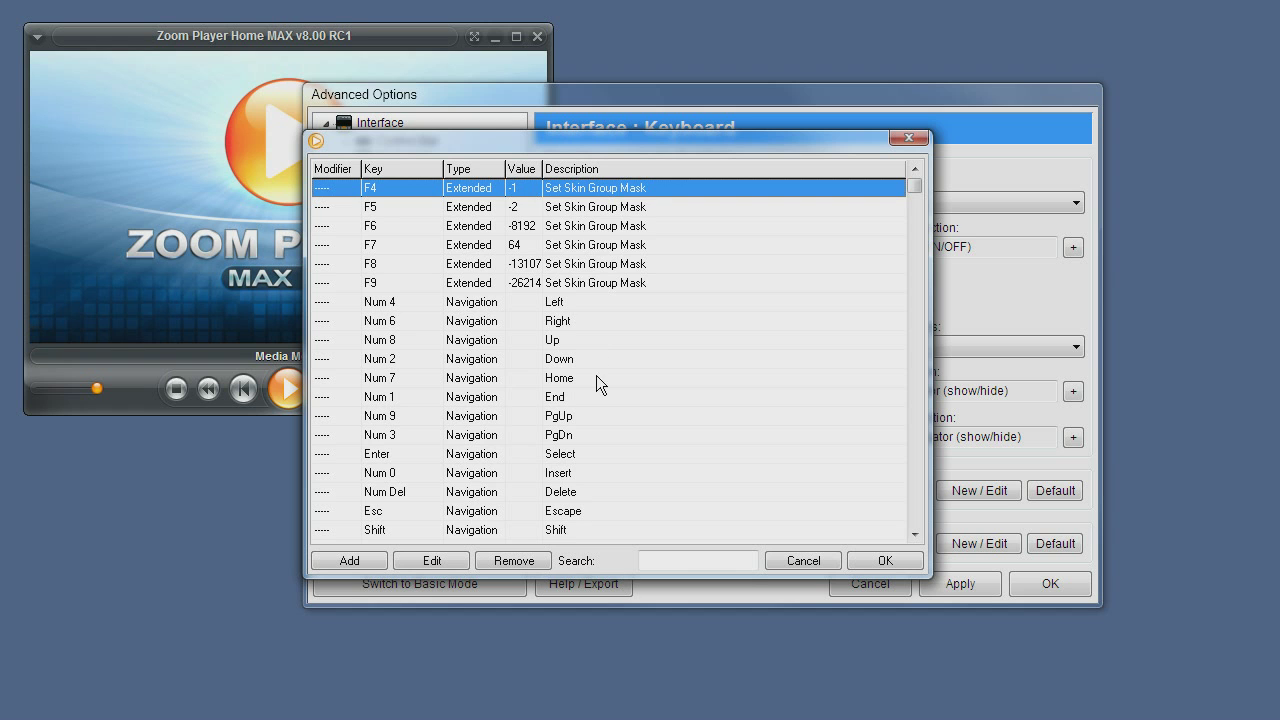
# Look through the default key assignments, from the navigation keys to the Alt+Shift and Ctrl+Shift combinations
pyautogui.moveTo(914, 188)
pyautogui.mouseDown()
pyautogui.moveTo(907, 221)
pyautogui.moveTo(914, 195)
pyautogui.mouseUp()
pyautogui.click(367, 420)
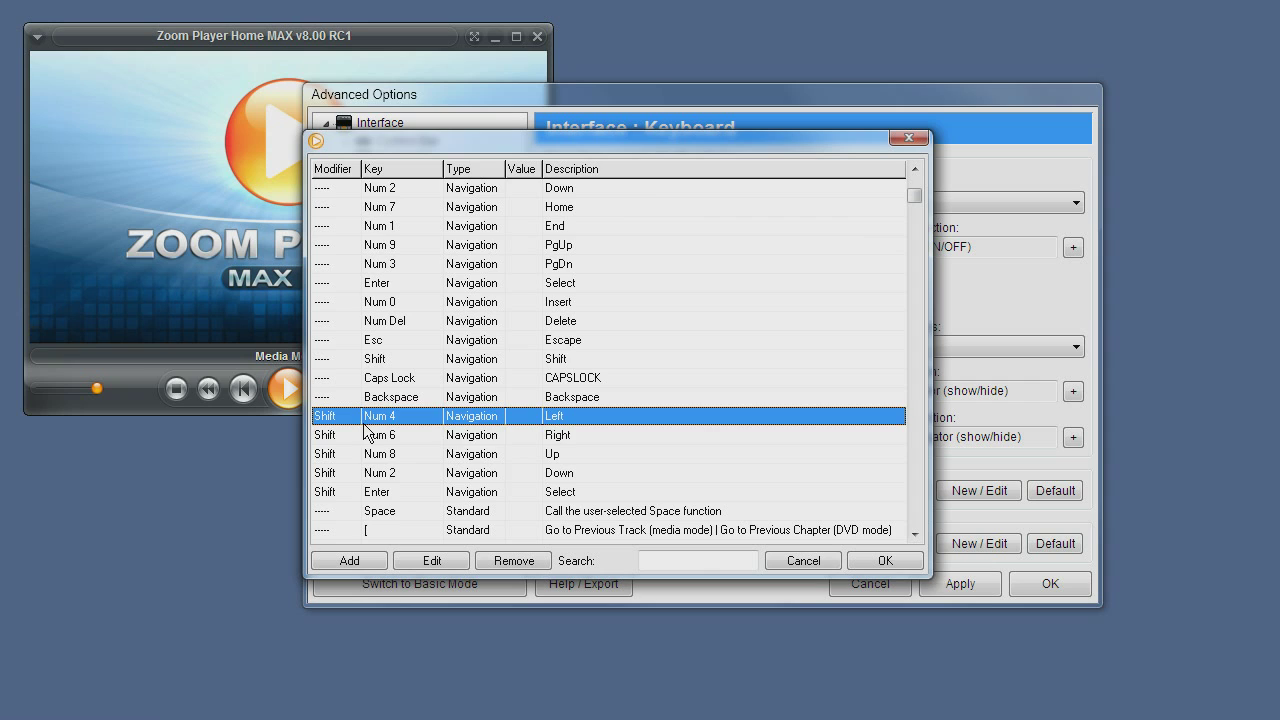
pyautogui.click(369, 440)
pyautogui.click(384, 419)
pyautogui.press('Up')
pyautogui.press('Up')
pyautogui.press('Up')
pyautogui.press('Up')
pyautogui.press('Up')
pyautogui.press('Up')
pyautogui.press('Up')
pyautogui.press('Up')
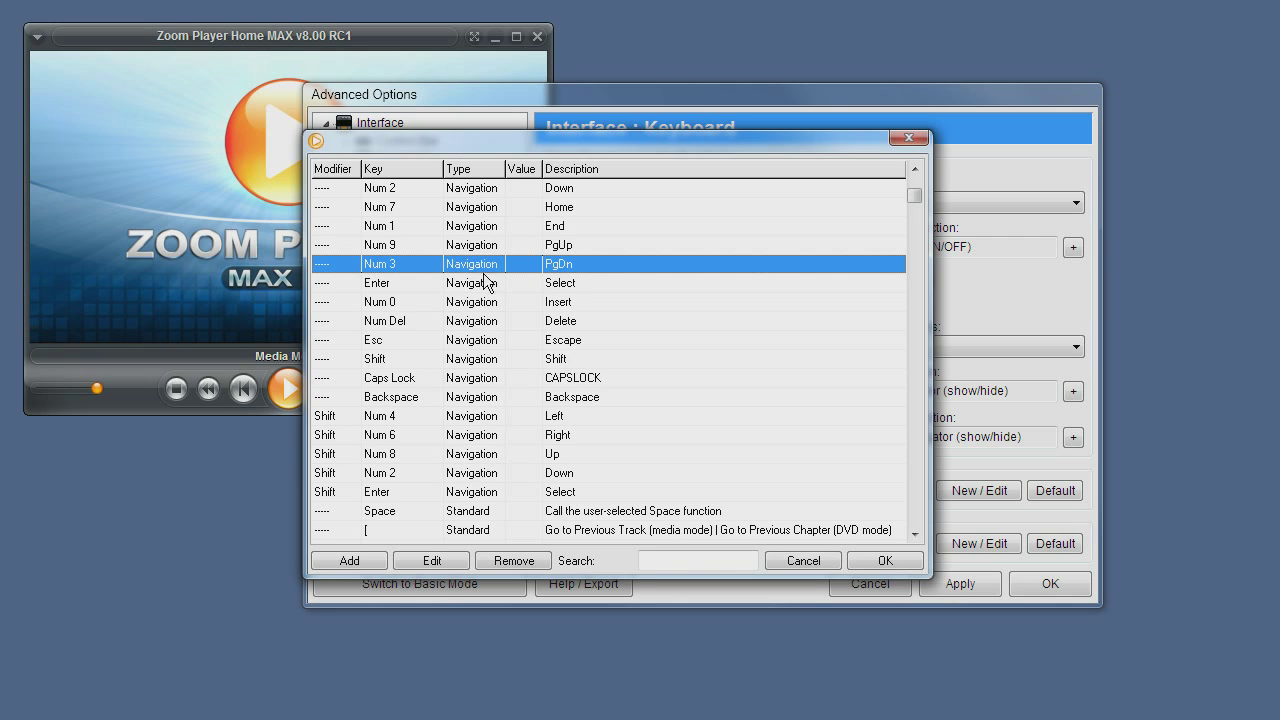
pyautogui.press('Down')
pyautogui.press('Down')
pyautogui.press('Down')
pyautogui.press('Down')
pyautogui.press('Down')
pyautogui.press('Down')
pyautogui.press('Down')
pyautogui.press('Down')
pyautogui.press('Down')
pyautogui.press('Down')
pyautogui.press('Down')
pyautogui.press('Down')
pyautogui.press('Down')
pyautogui.press('Down')
pyautogui.press('Down')
pyautogui.press('Down')
pyautogui.press('Down')
pyautogui.press('Down')
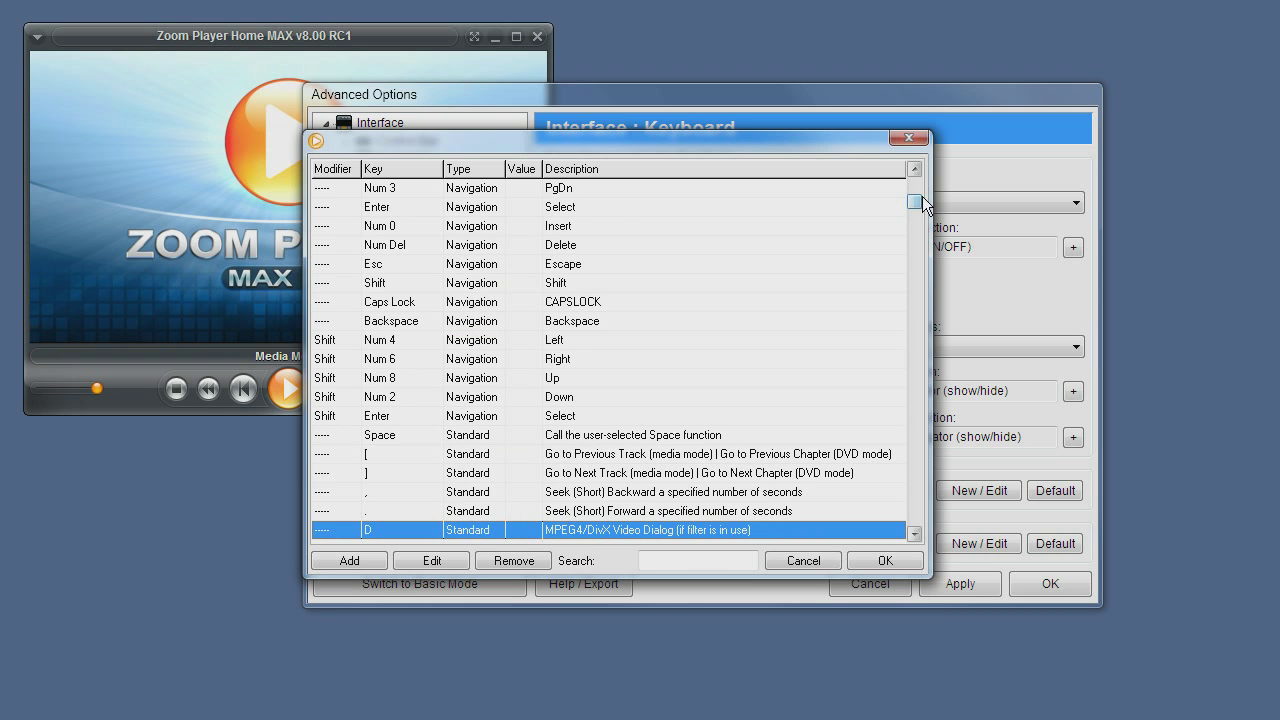
pyautogui.moveTo(914, 200); pyautogui.dragTo(926, 459)
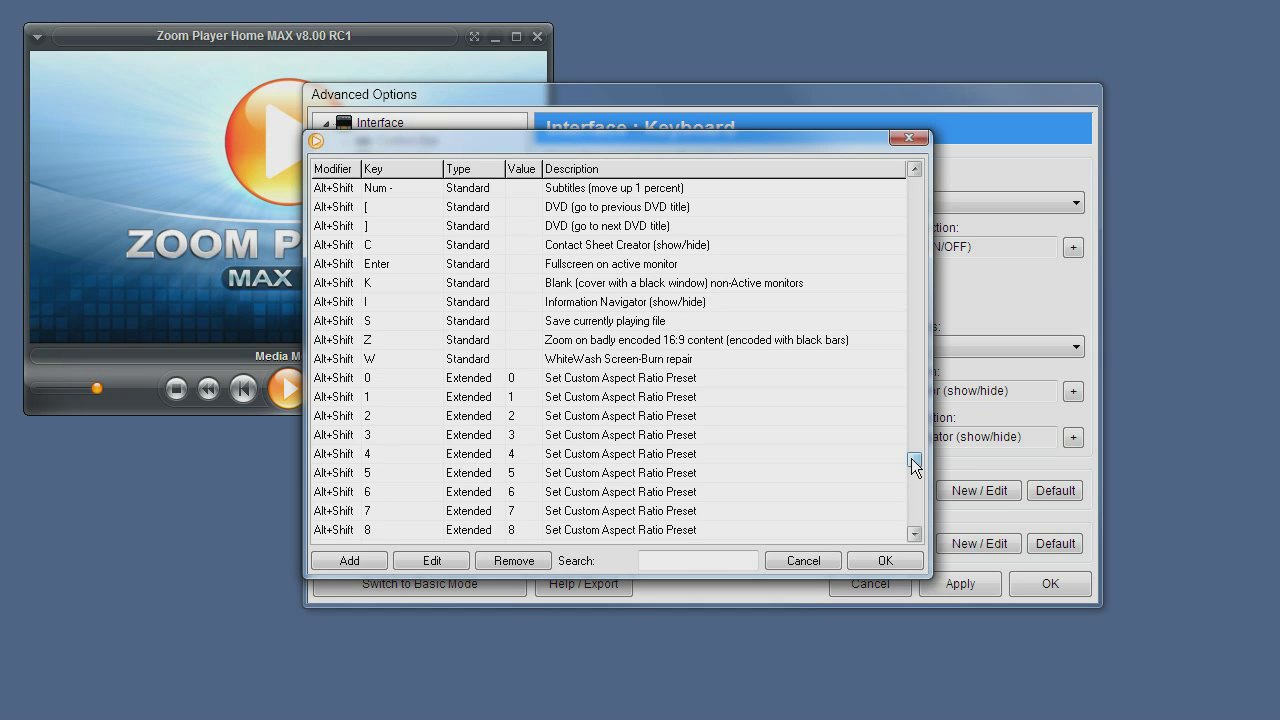
pyautogui.moveTo(911, 458); pyautogui.dragTo(912, 467)
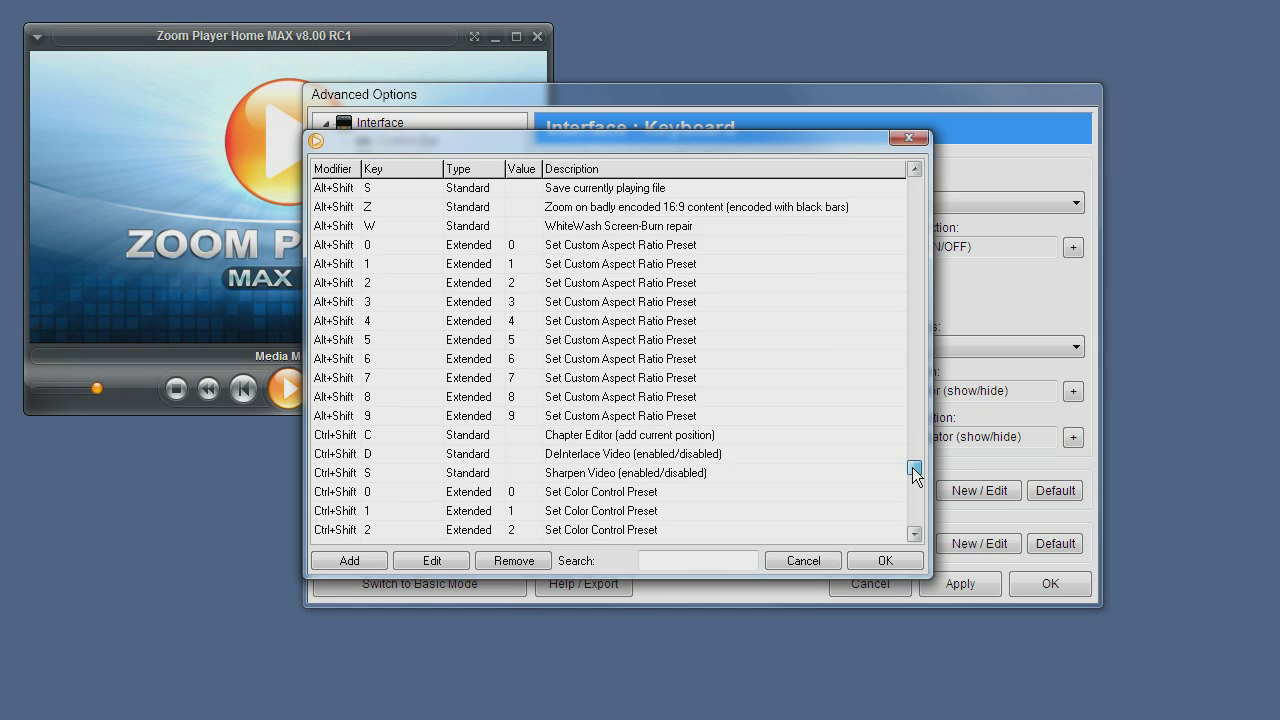
# Search the key assignments for "play" and open the Play / Pause entry for editing
pyautogui.click(677, 562)
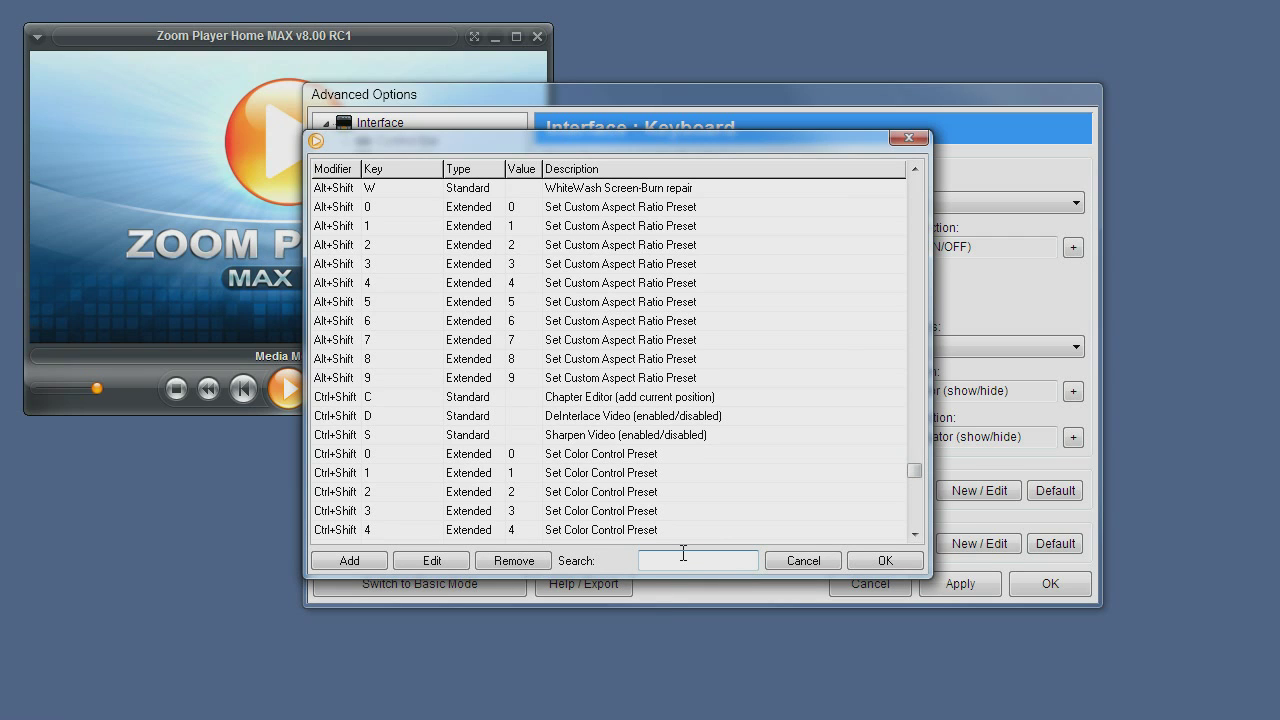
pyautogui.write('play')
pyautogui.press('Return')
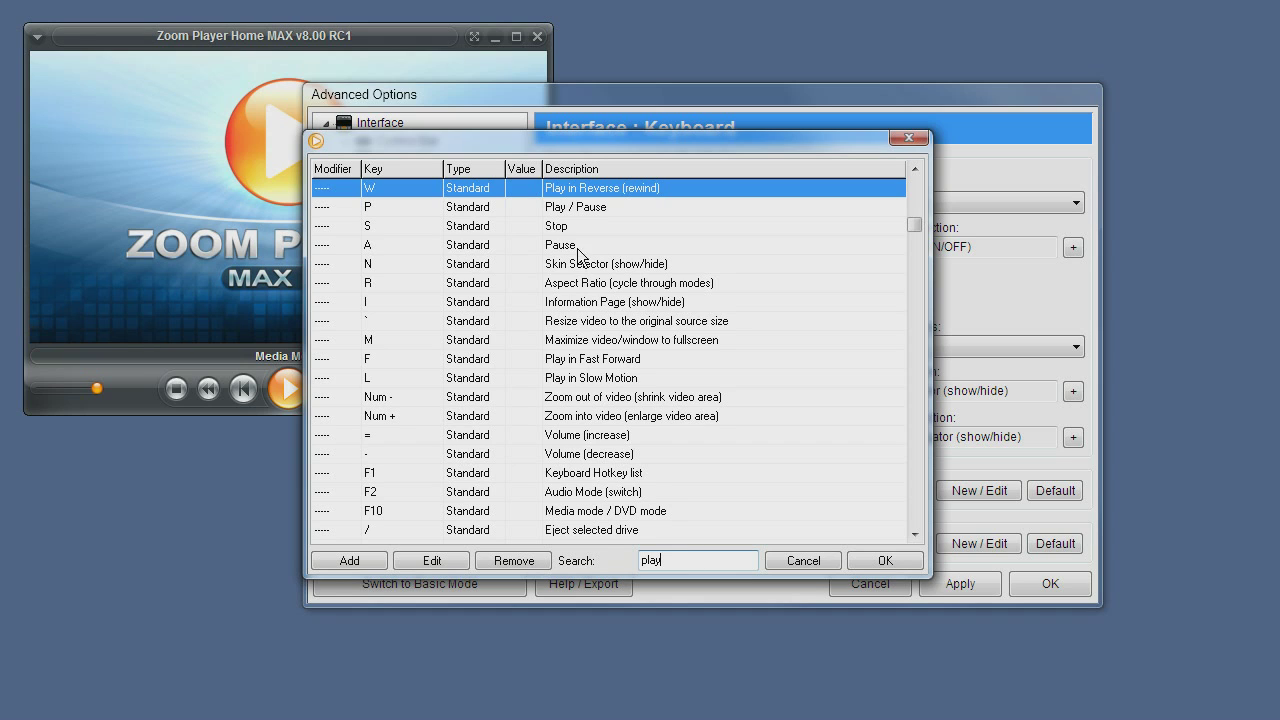
pyautogui.click(624, 208)
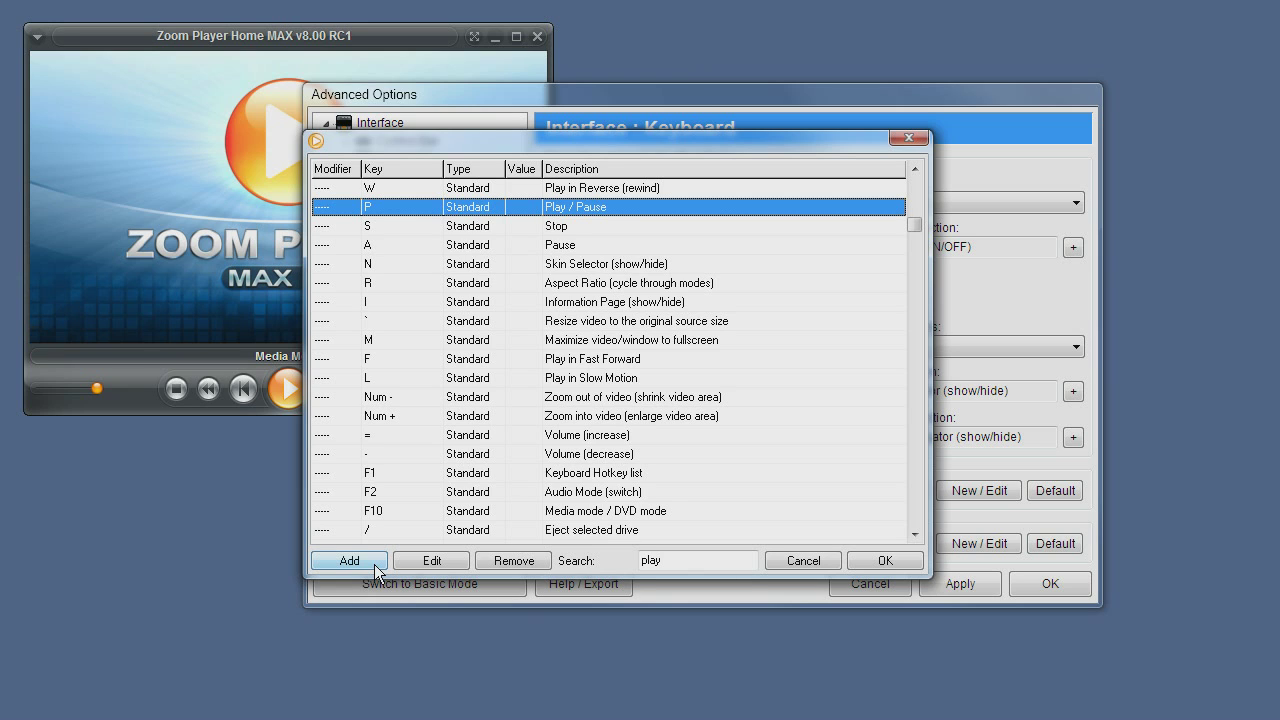
pyautogui.click(450, 565)
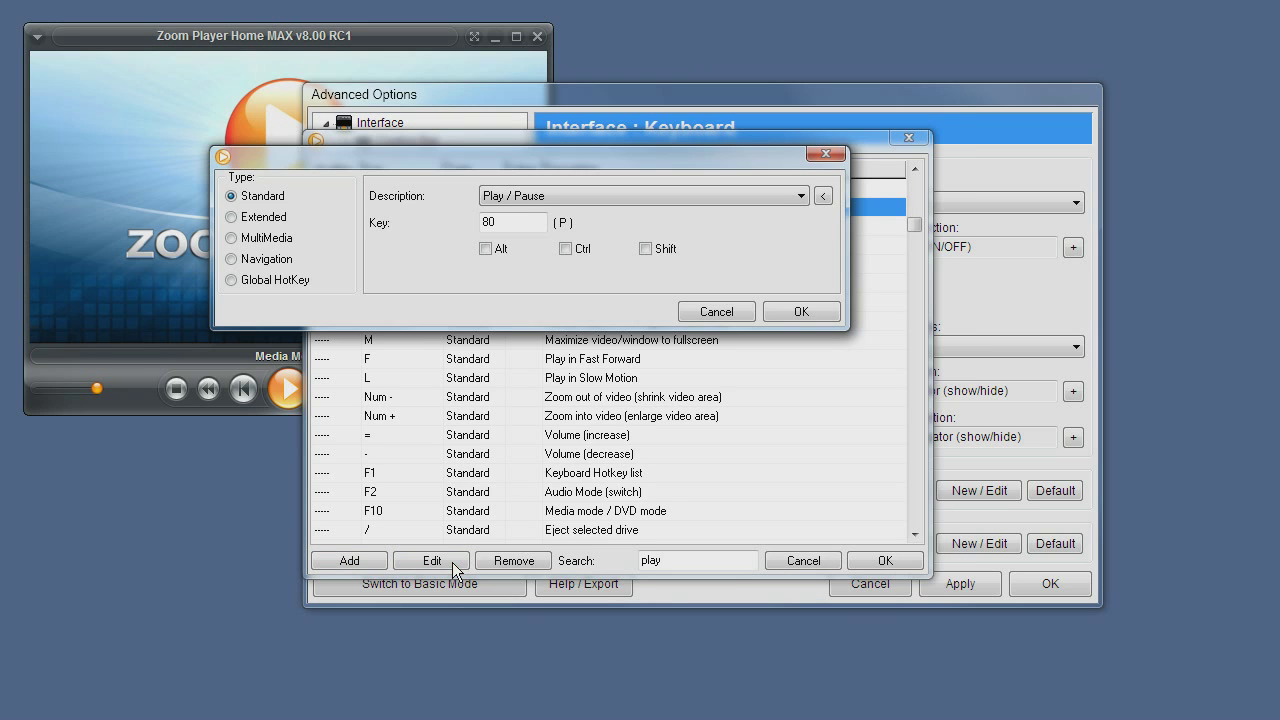
pyautogui.moveTo(504, 160); pyautogui.dragTo(634, 315)
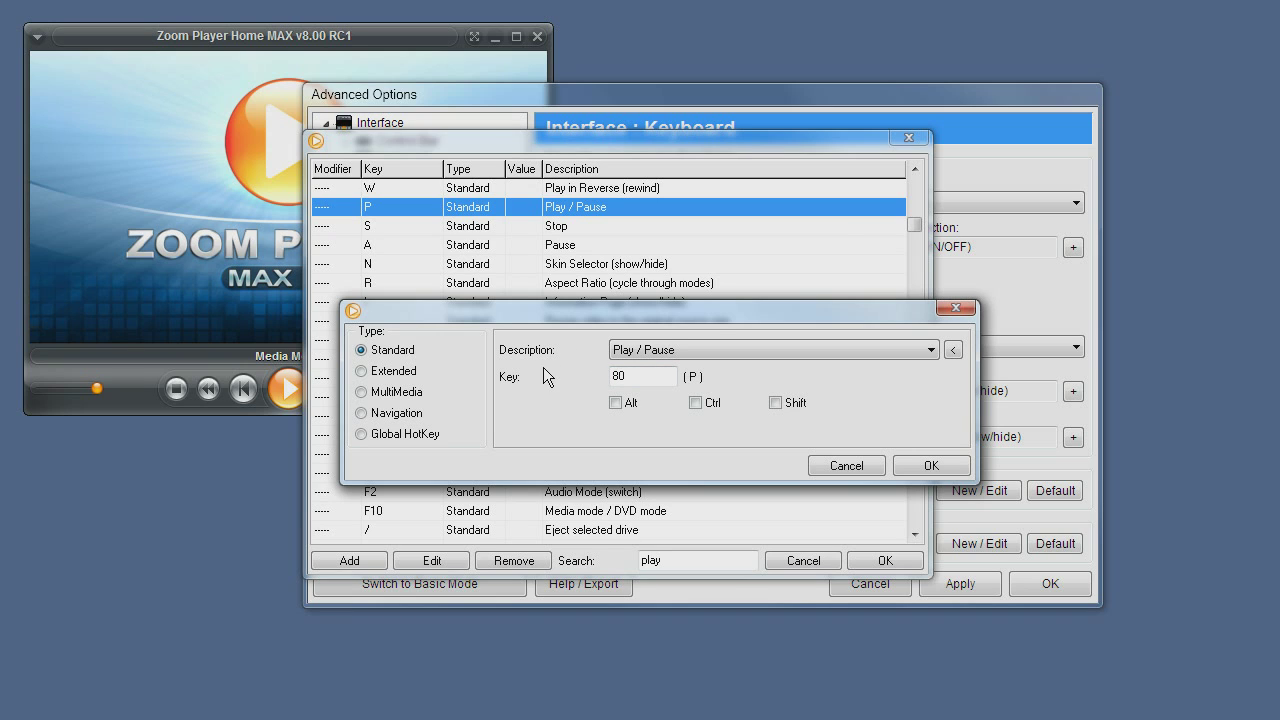
# Look through the standard functions available for this key assignment, keeping Play / Pause
pyautogui.click(931, 350)
pyautogui.moveTo(929, 405); pyautogui.dragTo(933, 350)
pyautogui.click(933, 350)
pyautogui.click(953, 350)
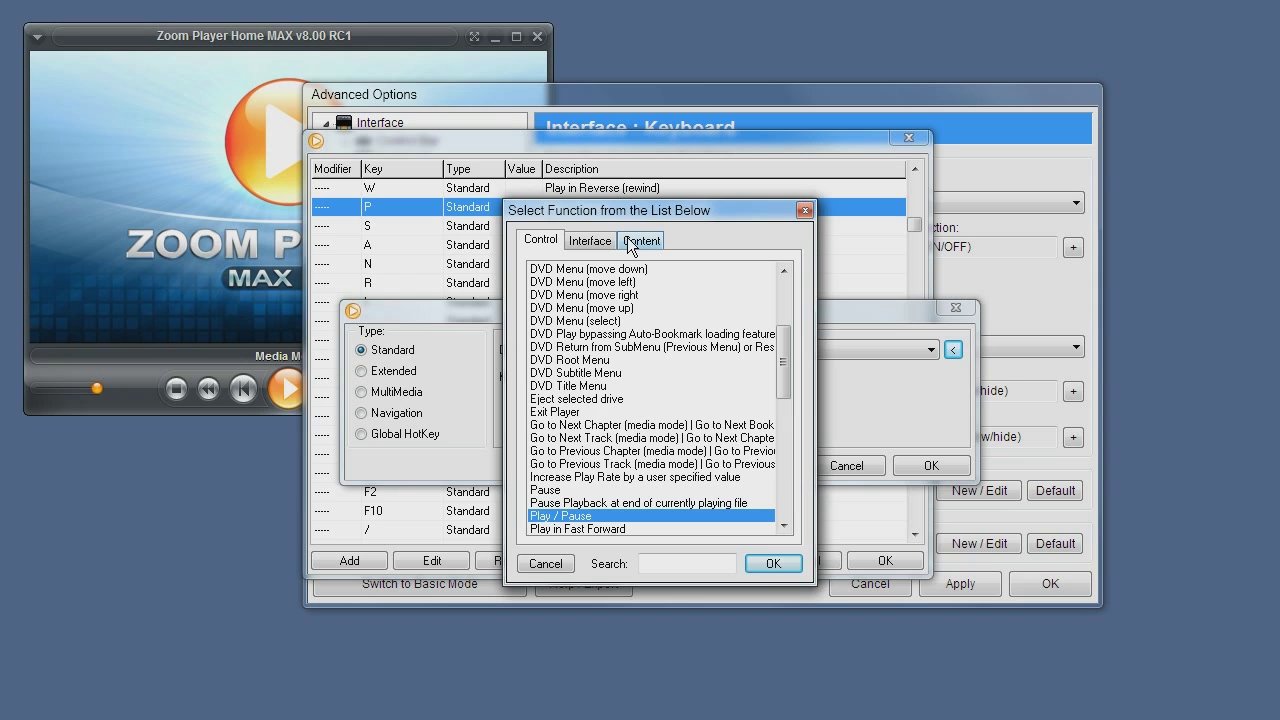
pyautogui.click(555, 565)
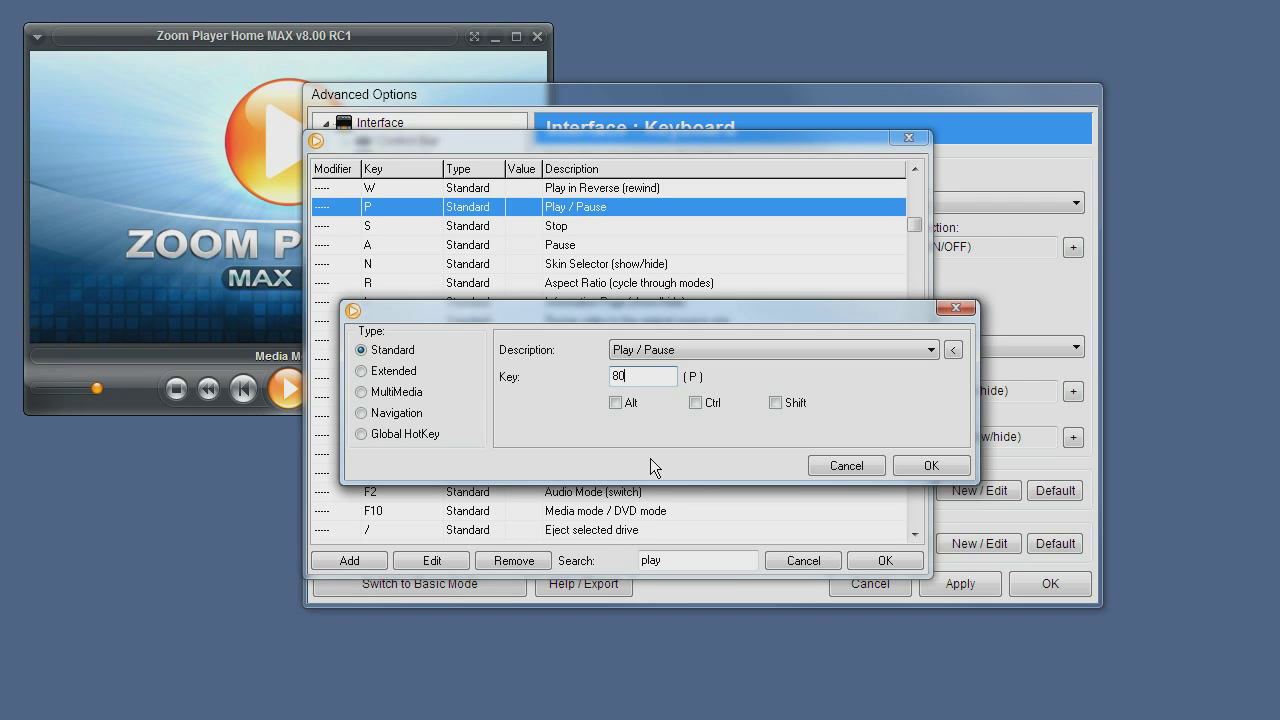
# Set the assignment's key to O and its type to Extended, and review the extended functions and value setting
pyautogui.press('o')
pyautogui.press('o')
pyautogui.click(404, 374)
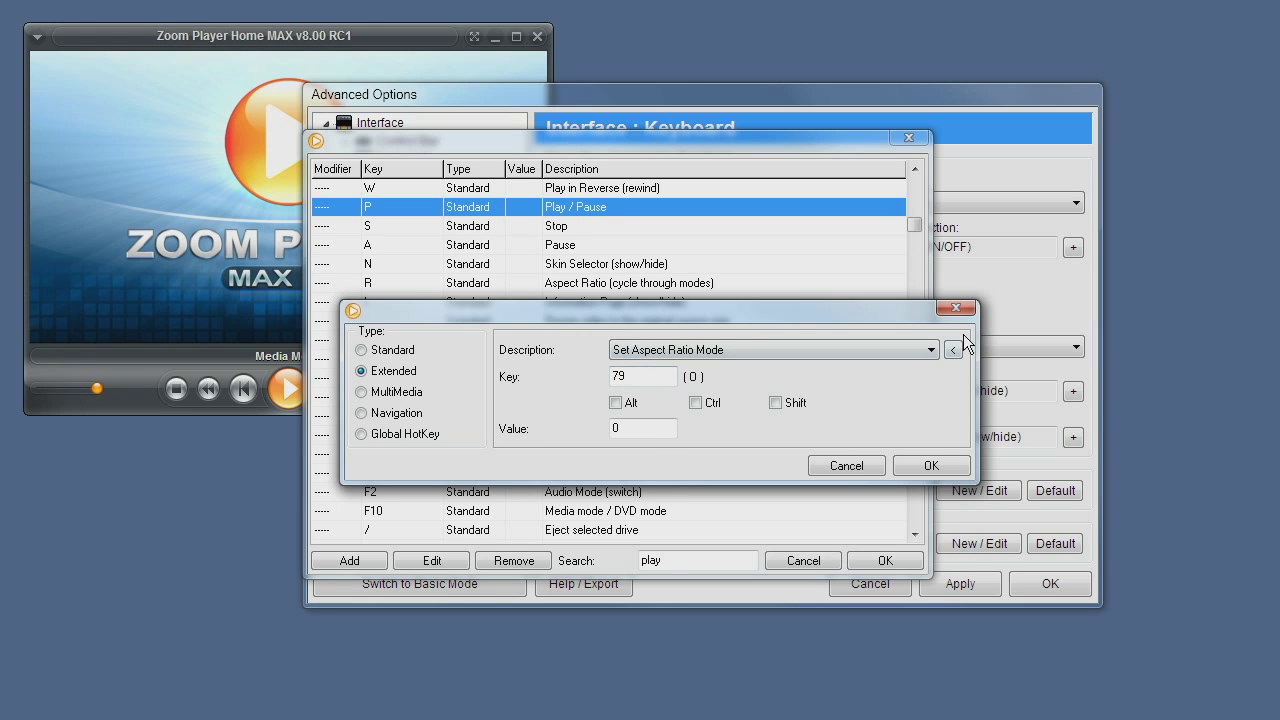
pyautogui.click(928, 350)
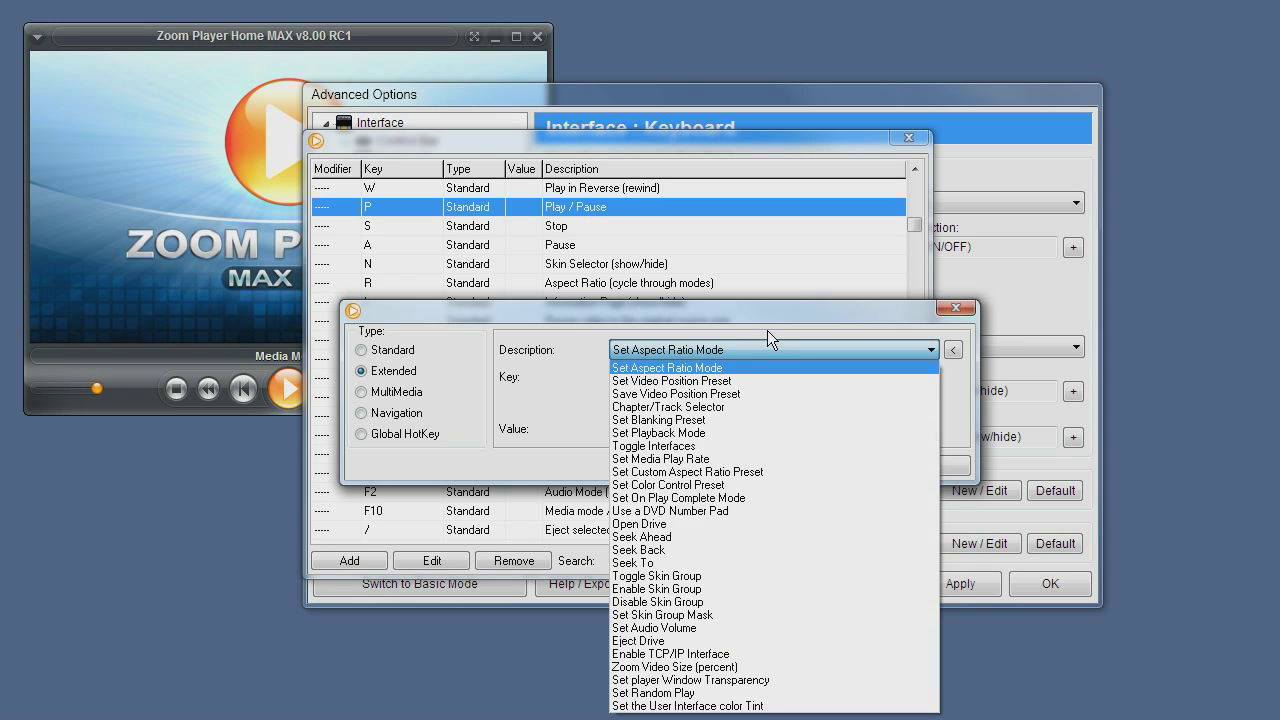
pyautogui.click(615, 350)
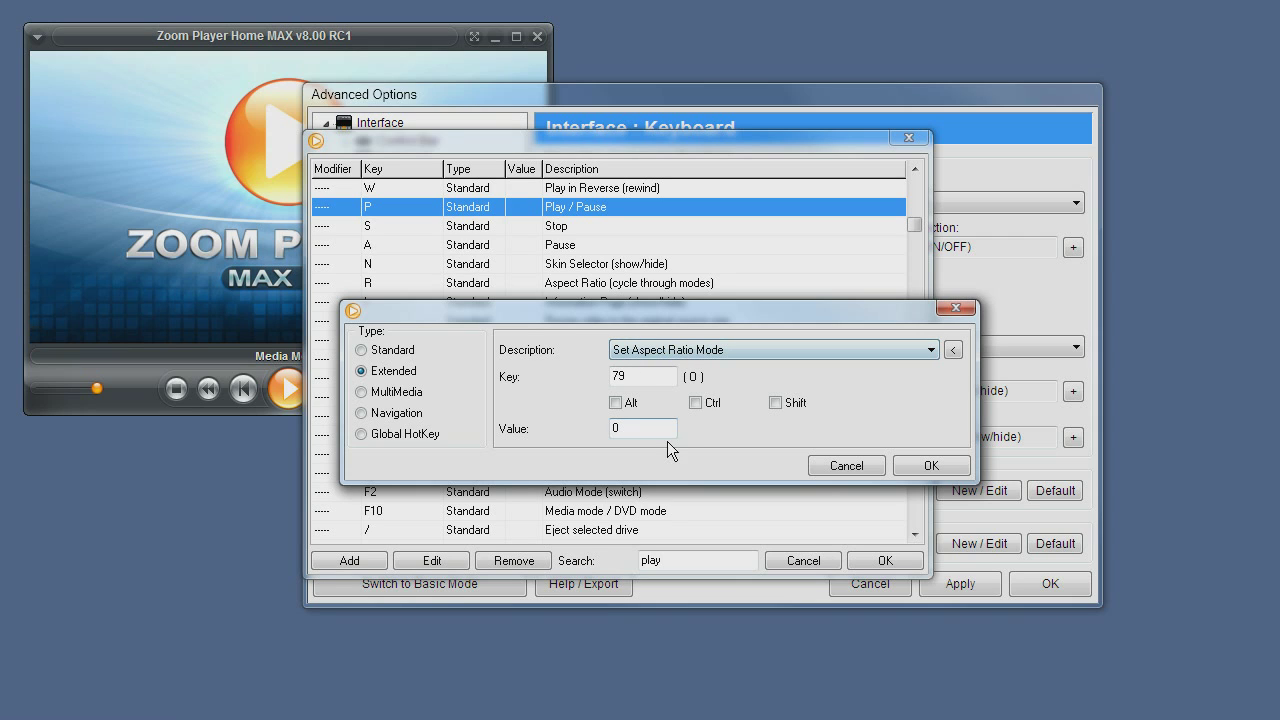
pyautogui.doubleClick(642, 430)
# Try the MultiMedia, Navigation and Global HotKey types for the key assignment
pyautogui.click(389, 395)
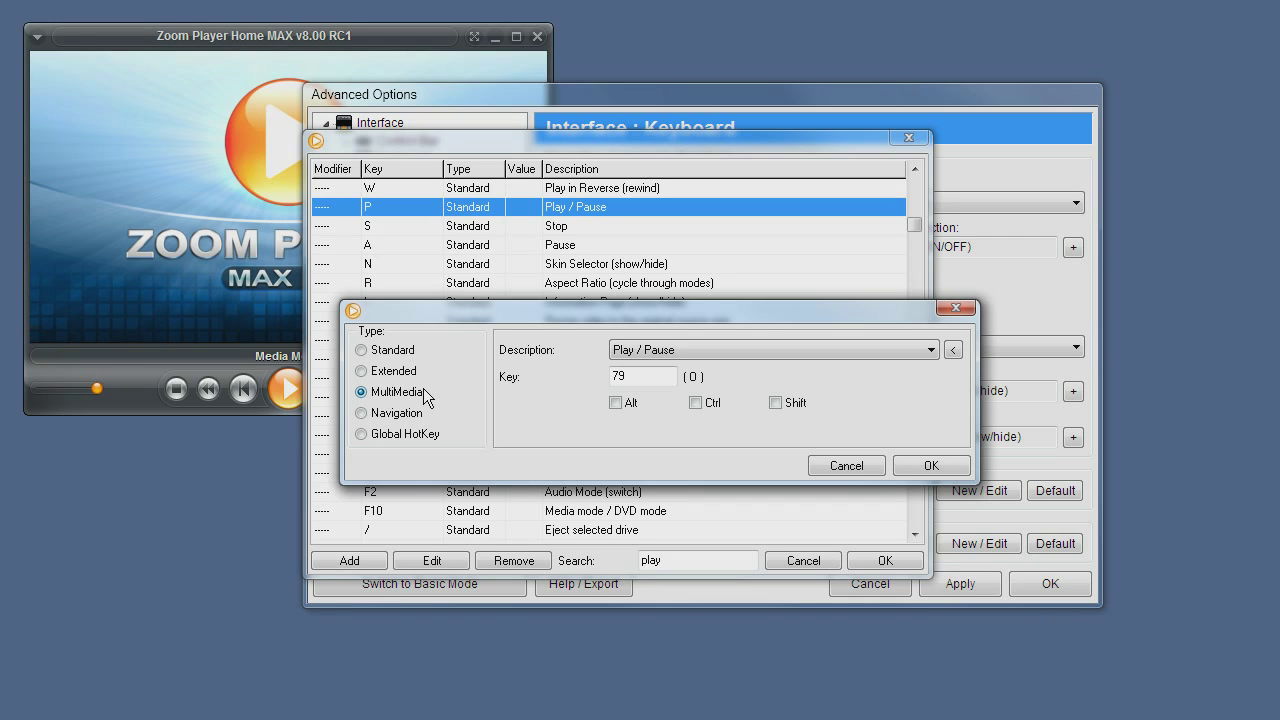
pyautogui.click(640, 377)
pyautogui.click(375, 413)
pyautogui.click(389, 436)
# Return the Play / Pause assignment to the Standard type with key P and confirm the edit
pyautogui.click(383, 352)
pyautogui.write('9')
pyautogui.press('Up')
pyautogui.click(934, 465)
# Examine the MultiMedia assignments near the end of the list, covering chapter navigation, Stop, Play / Pause and short seeking
pyautogui.click(607, 225)
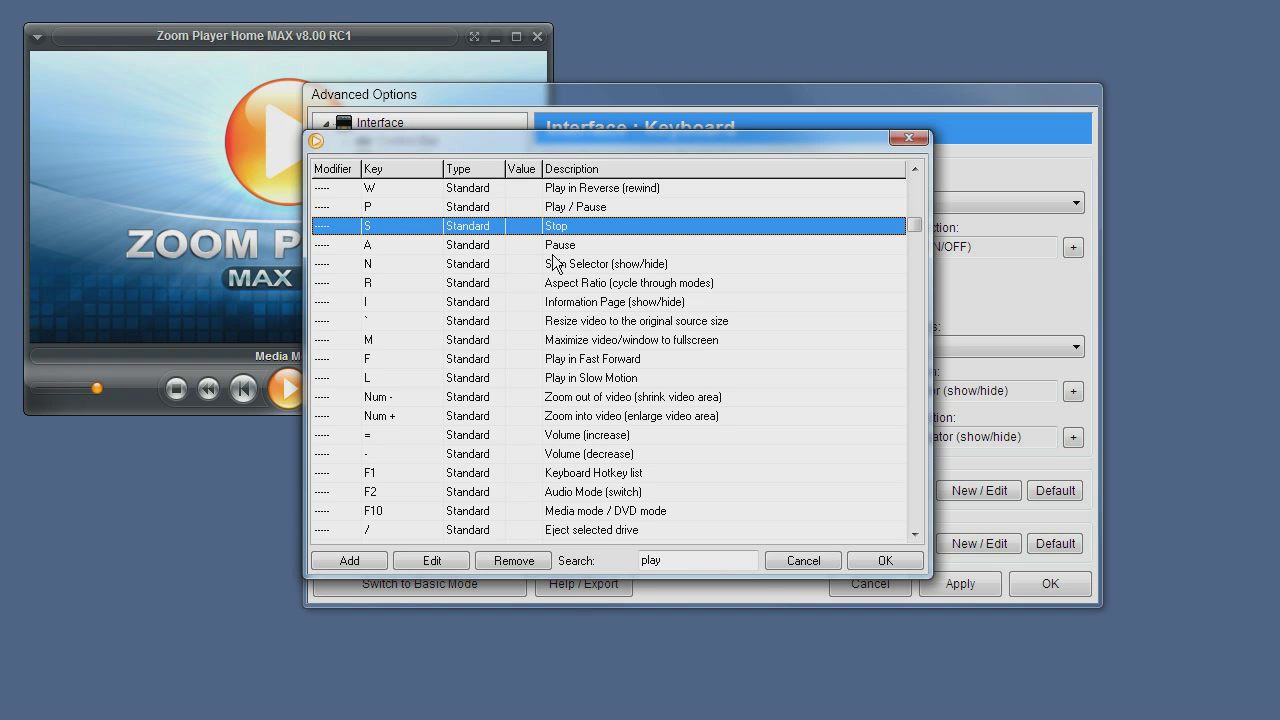
pyautogui.moveTo(918, 223); pyautogui.dragTo(899, 528)
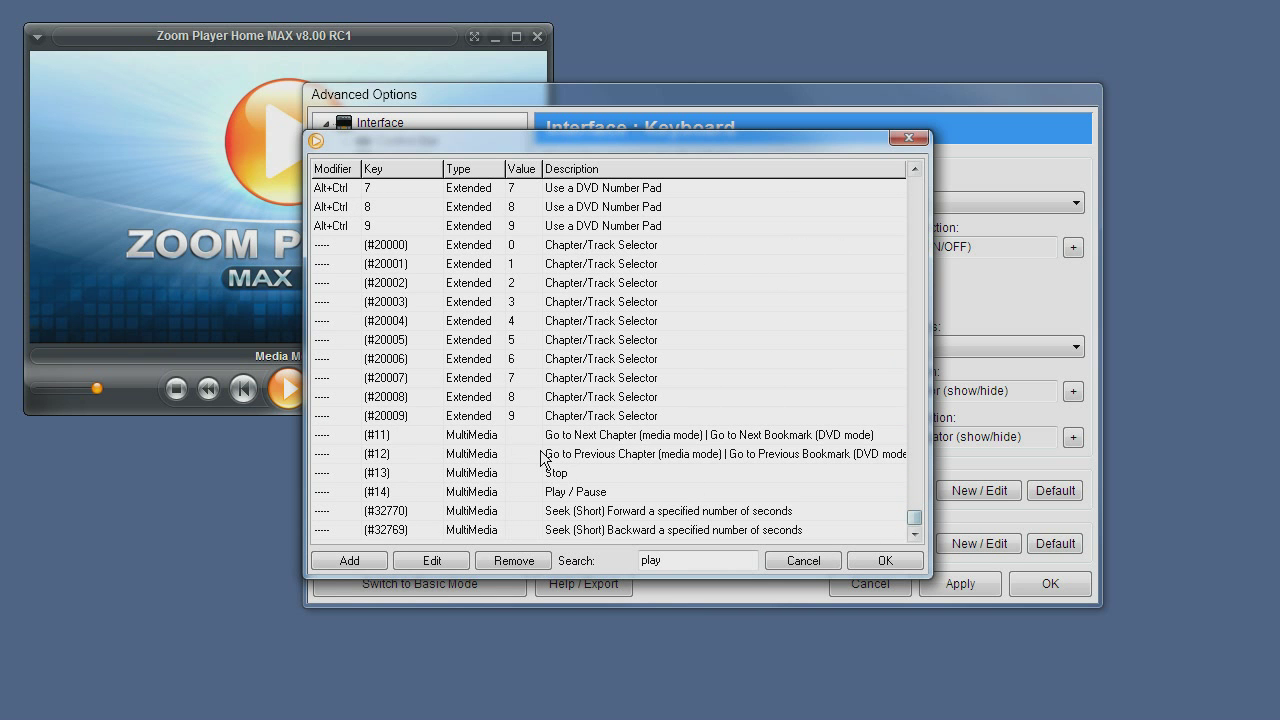
pyautogui.click(498, 437)
pyautogui.click(498, 455)
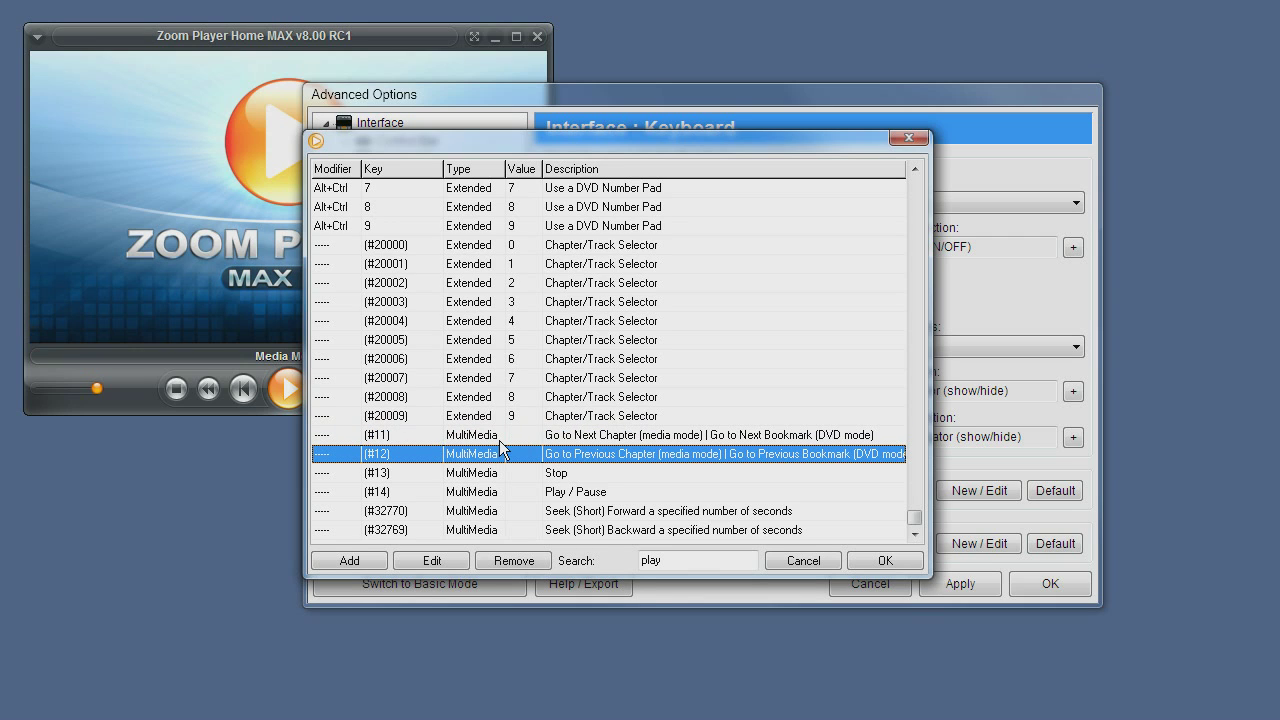
pyautogui.click(500, 438)
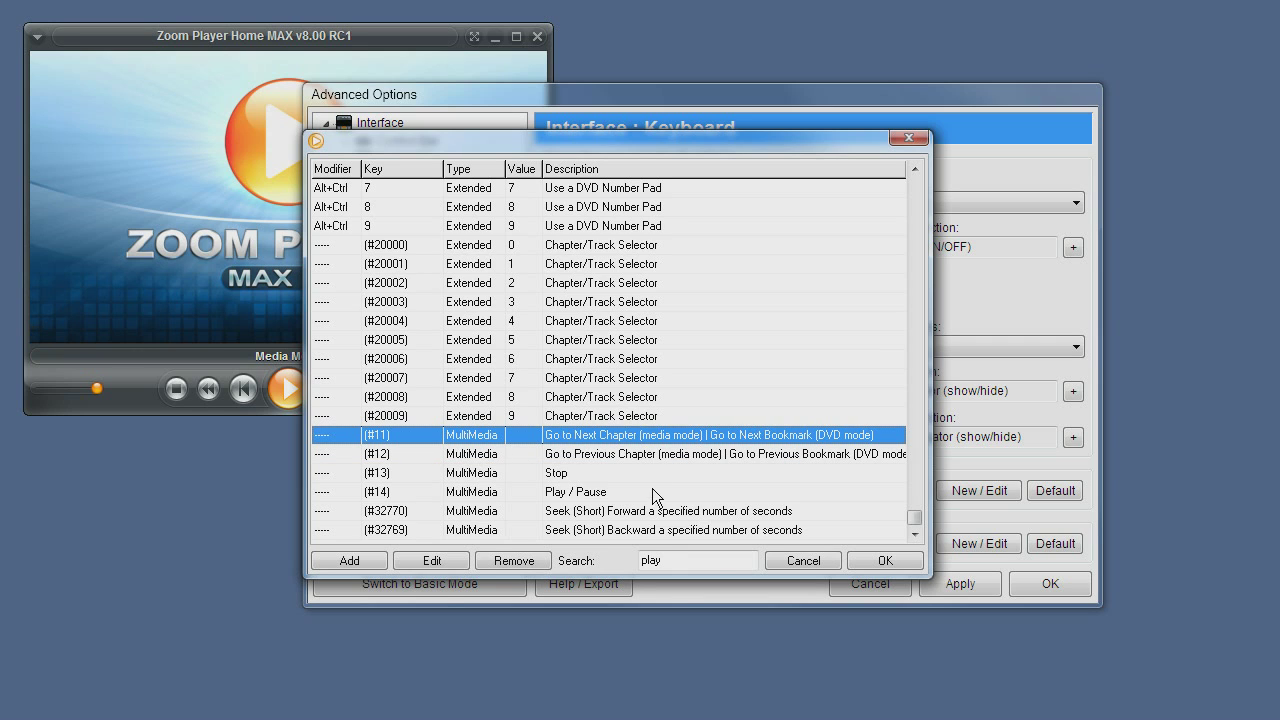
pyautogui.click(656, 456)
pyautogui.click(620, 471)
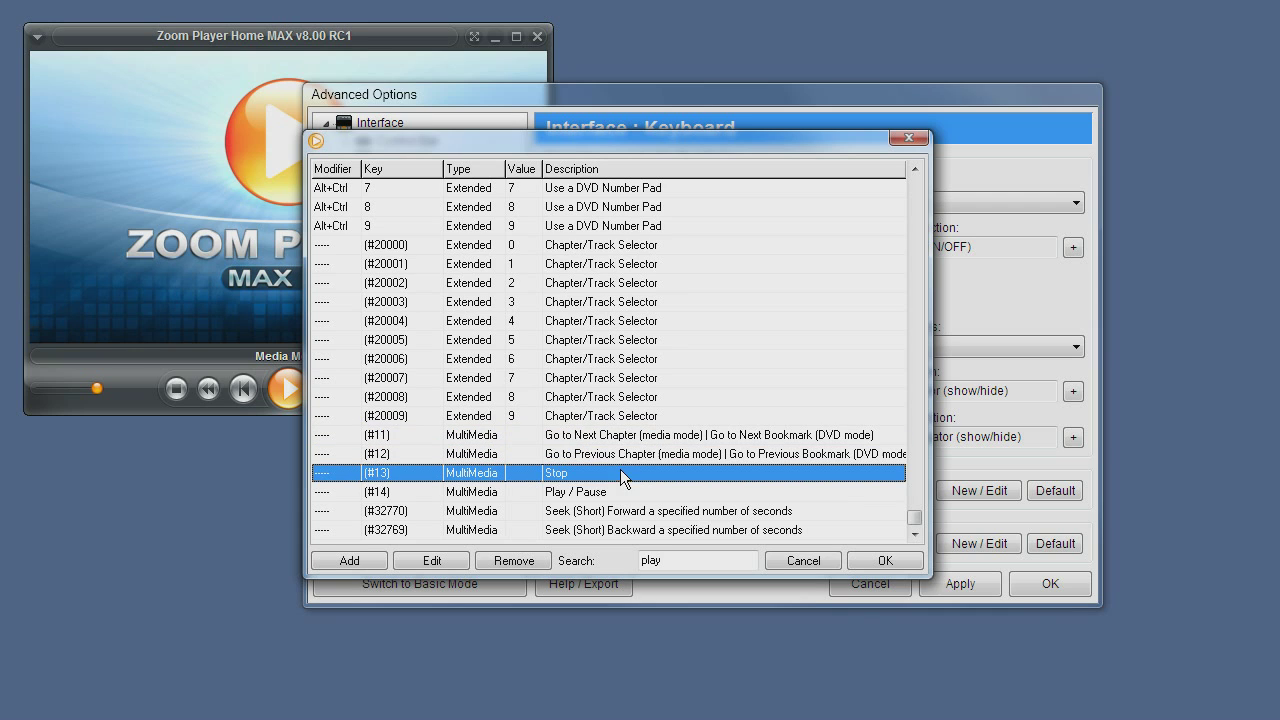
pyautogui.click(604, 492)
pyautogui.click(528, 513)
pyautogui.click(523, 527)
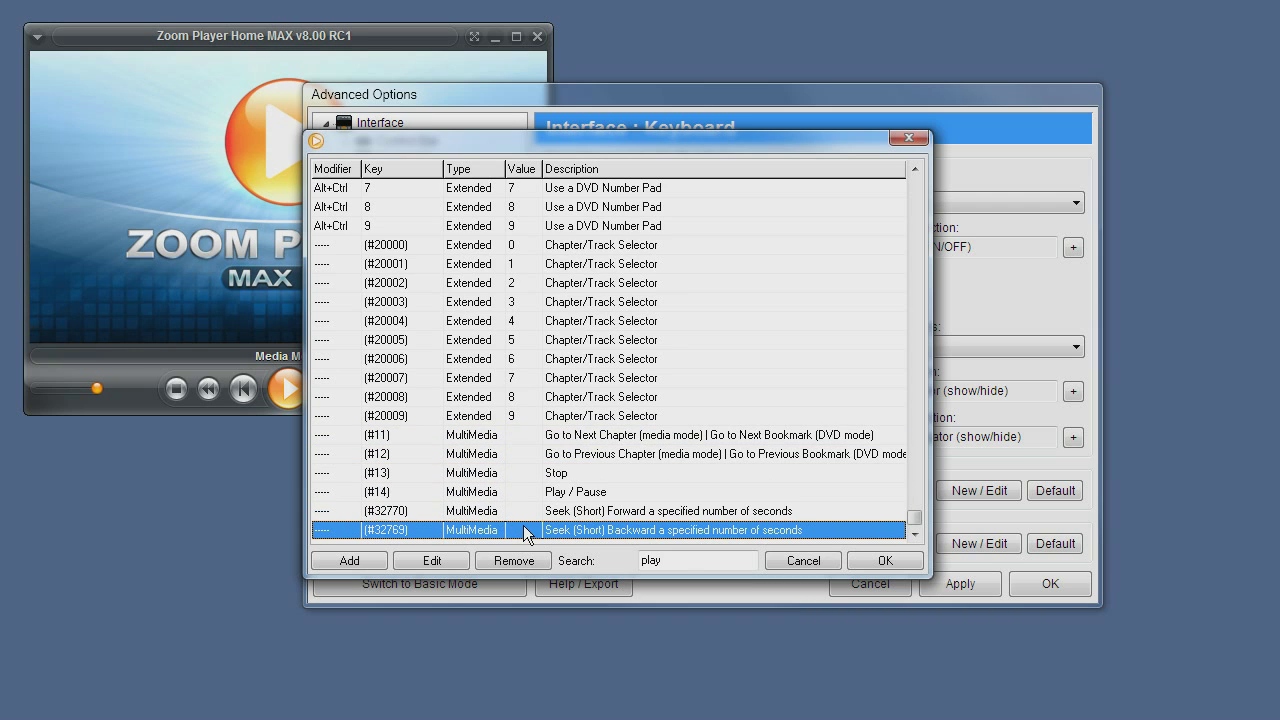
pyautogui.click(533, 511)
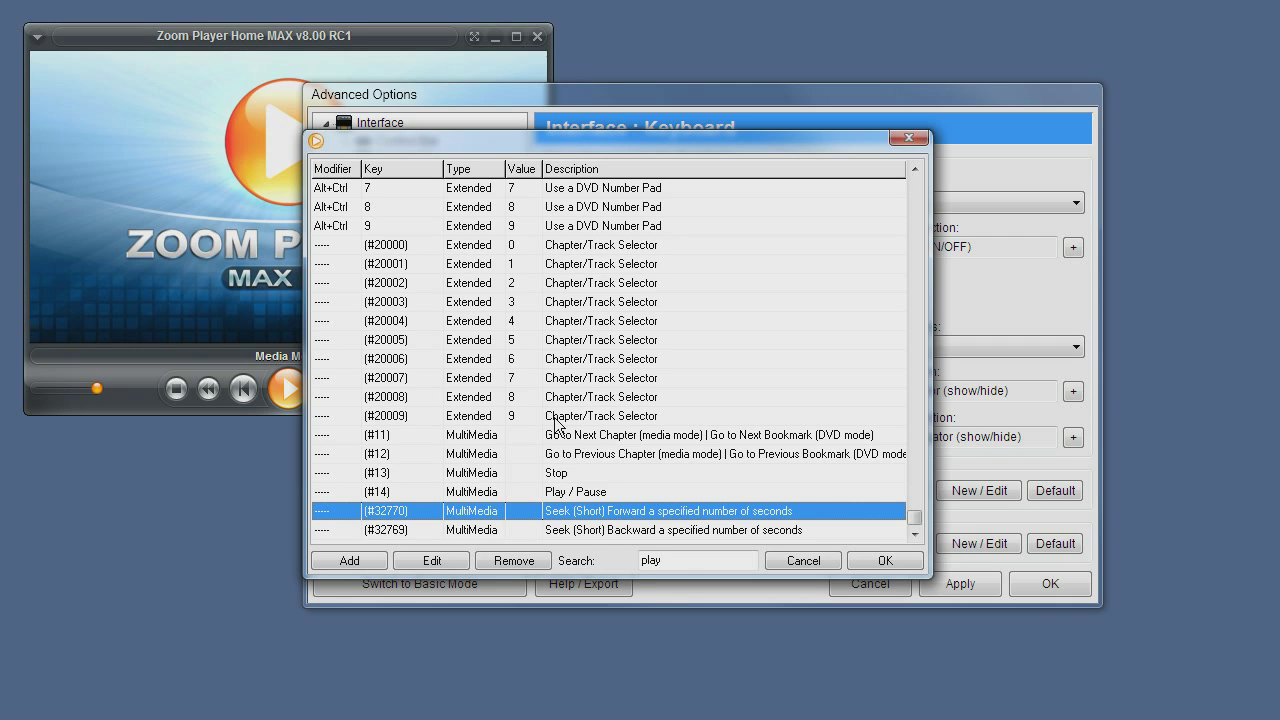
pyautogui.click(596, 530)
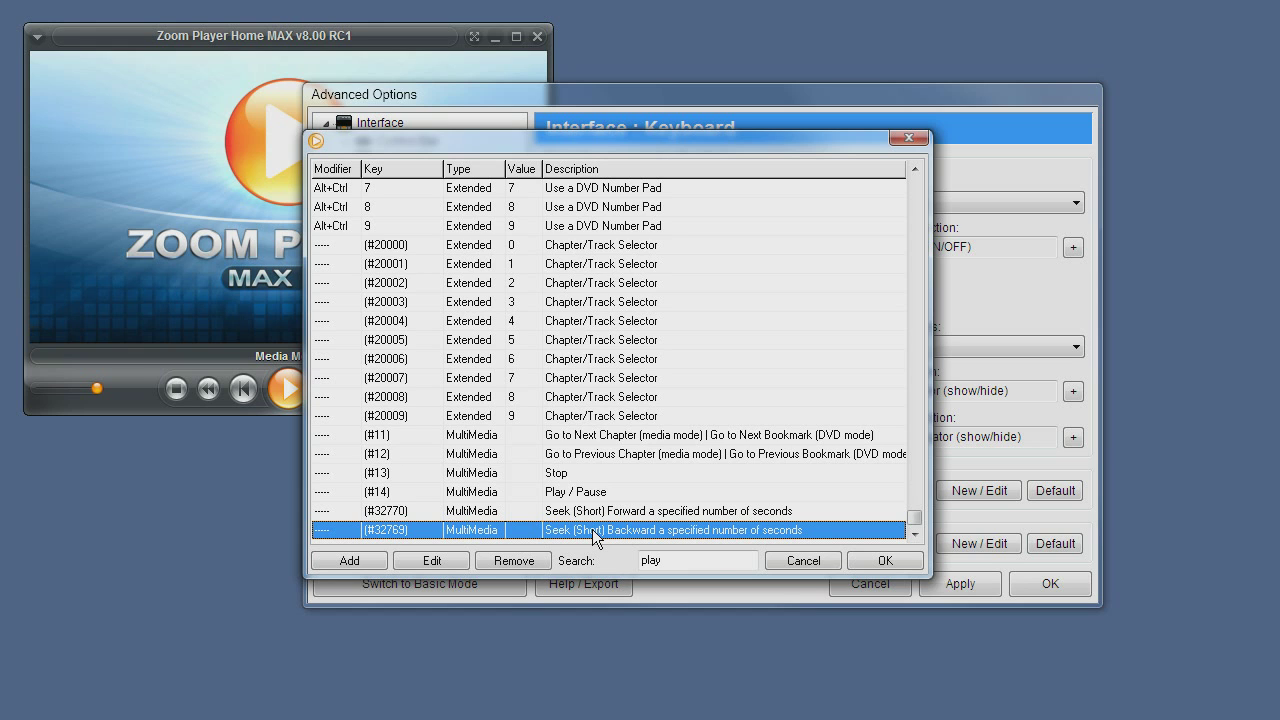
# Save the key assignments as the custom media key file newmapping.key
pyautogui.click(885, 560)
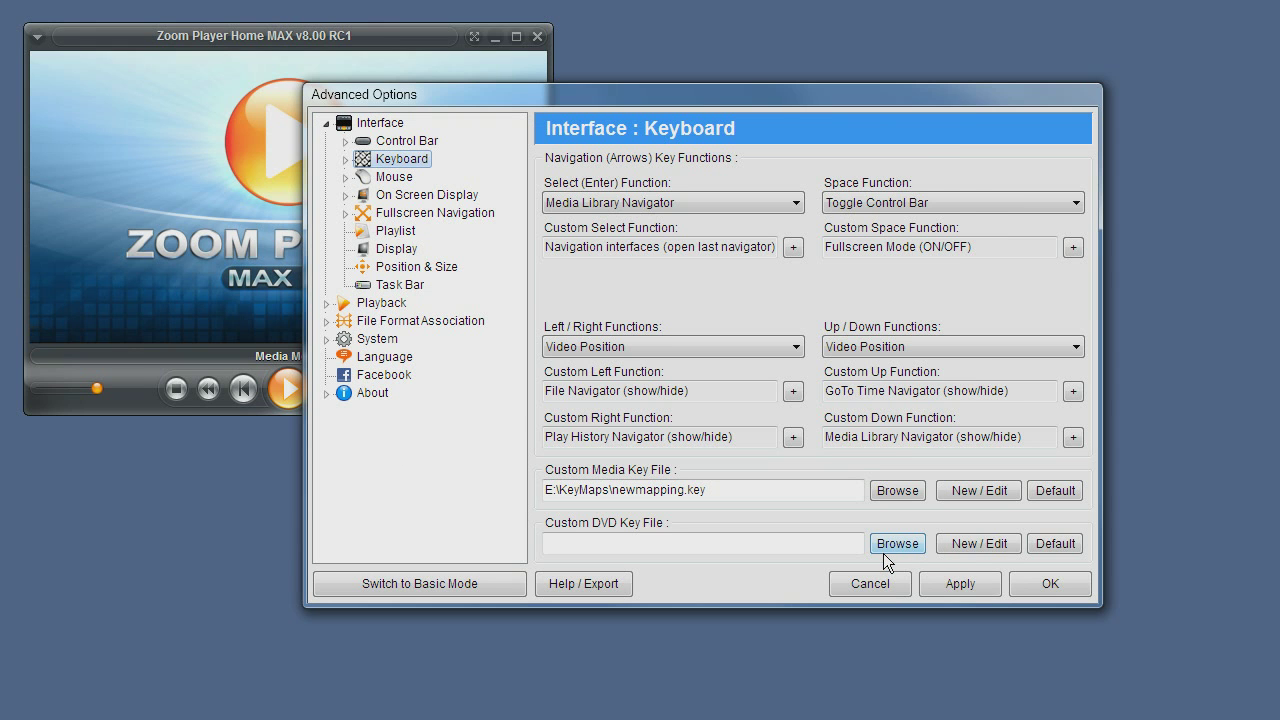
pyautogui.click(743, 492)
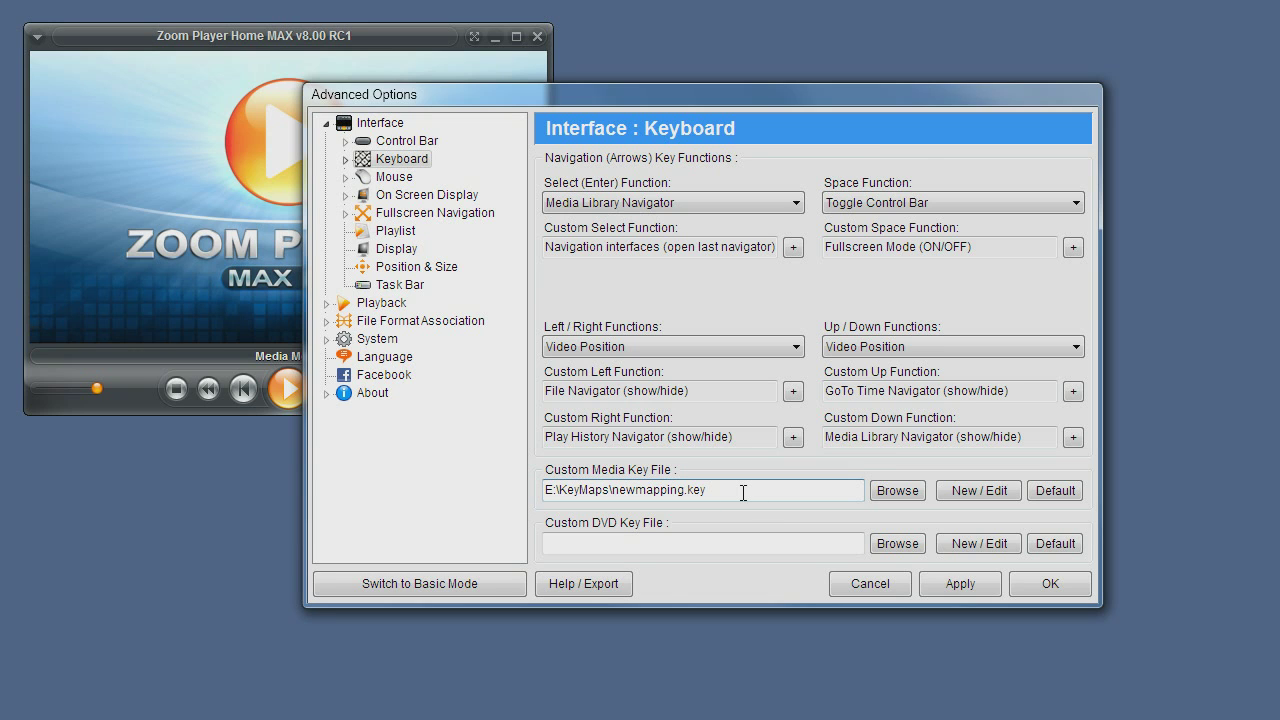
# Reopen the newmapping key list, close it without changes, and reset the custom media key file to default
pyautogui.click(973, 492)
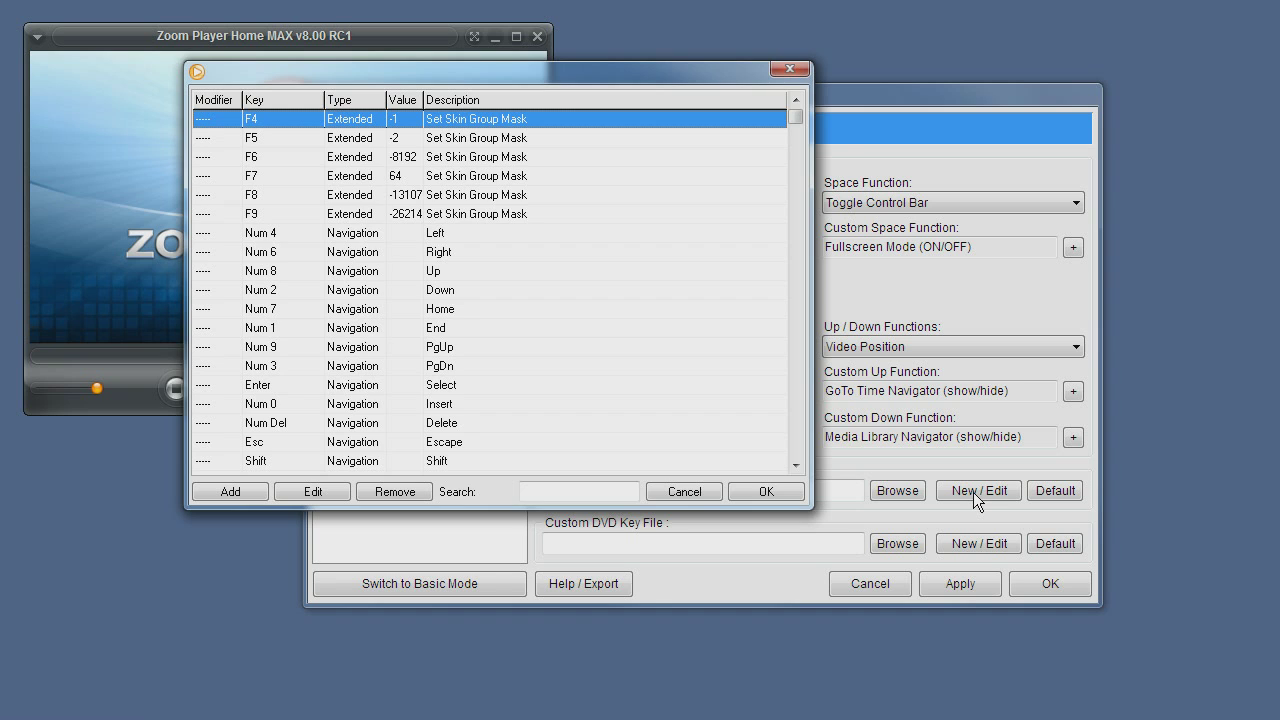
pyautogui.click(684, 491)
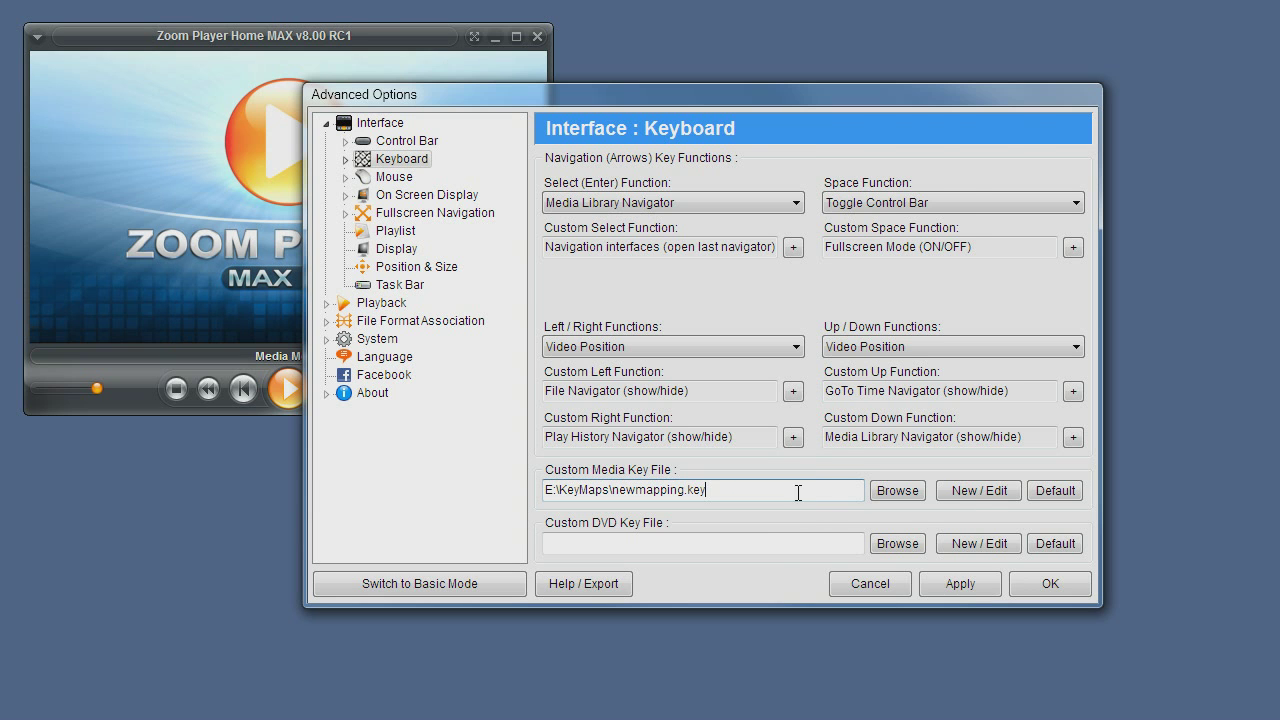
pyautogui.click(1050, 498)
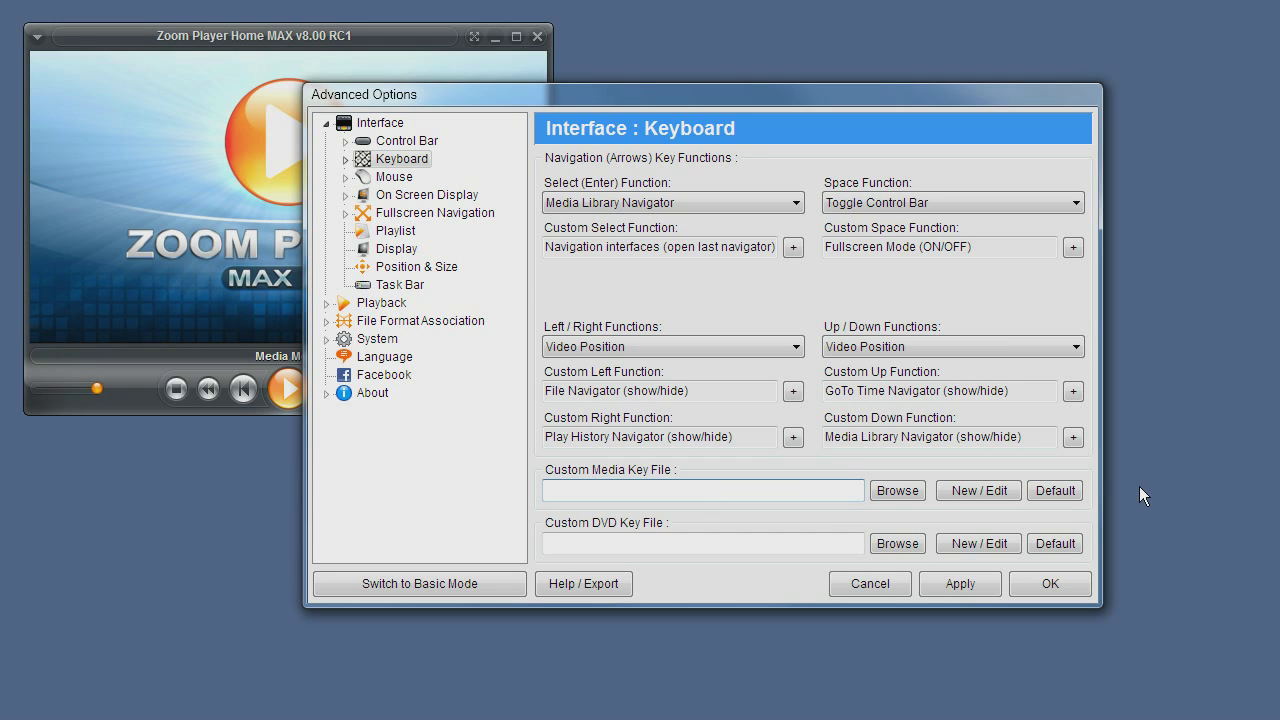